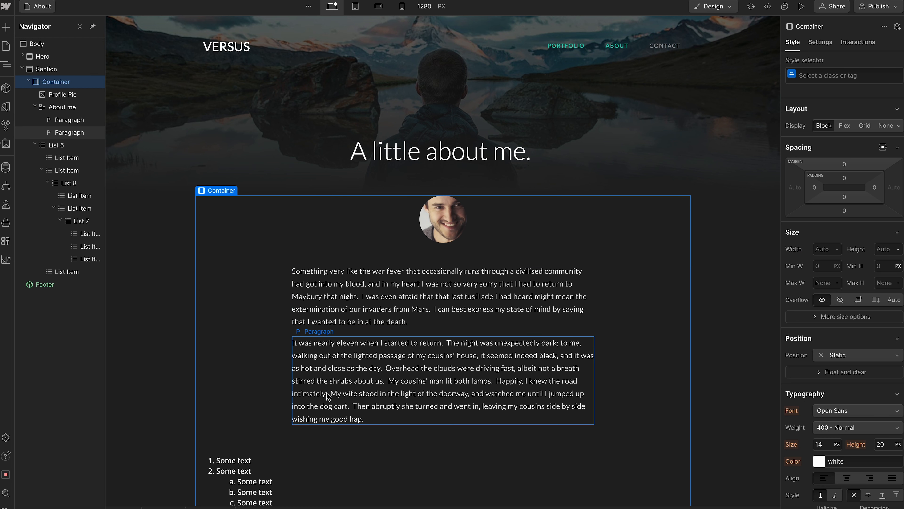
pyautogui.doubleClick(378, 356)
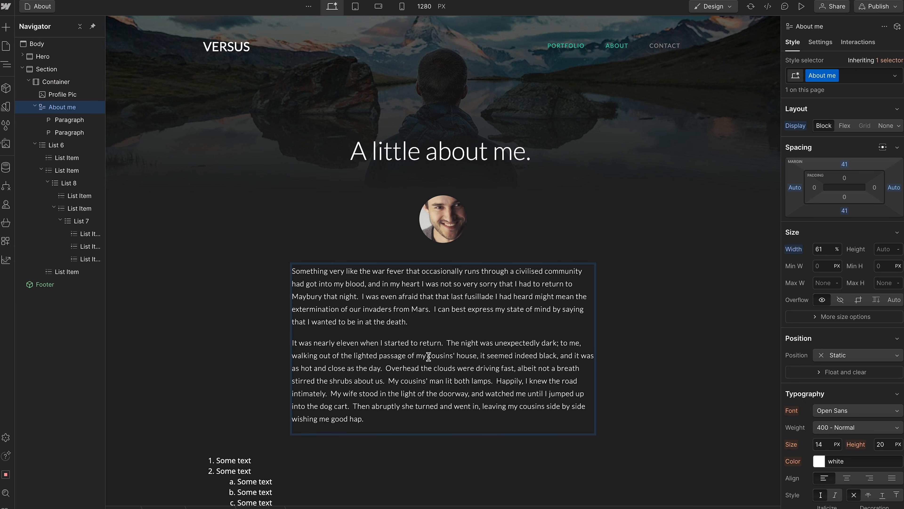
pyautogui.moveTo(428, 356); pyautogui.dragTo(477, 358)
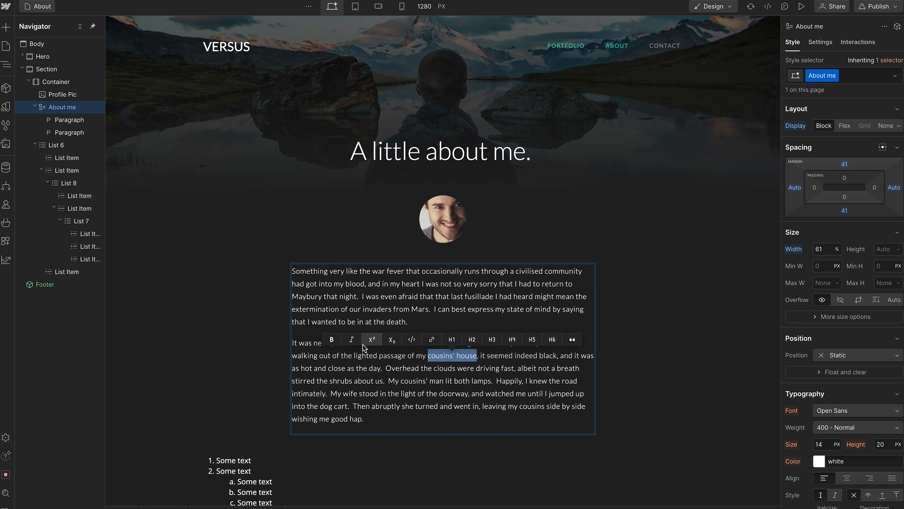
pyautogui.click(431, 339)
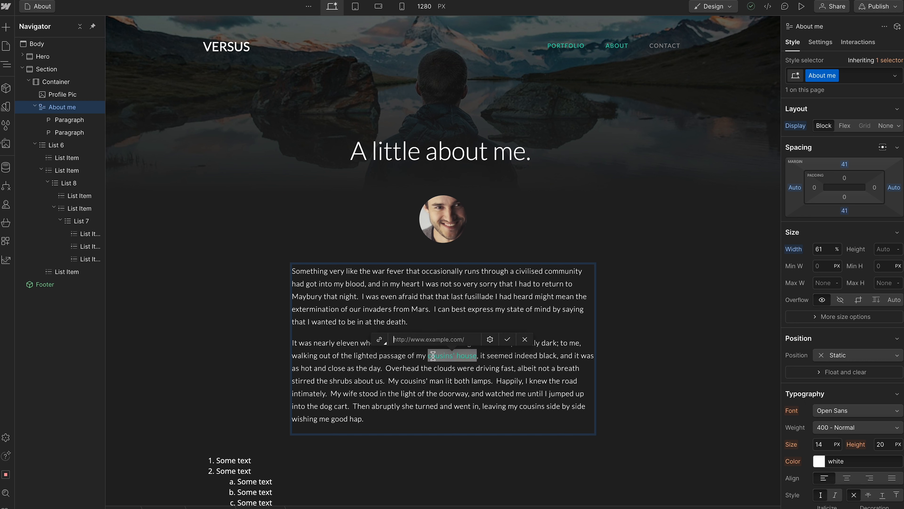
pyautogui.write('https://stevenlitton.com')
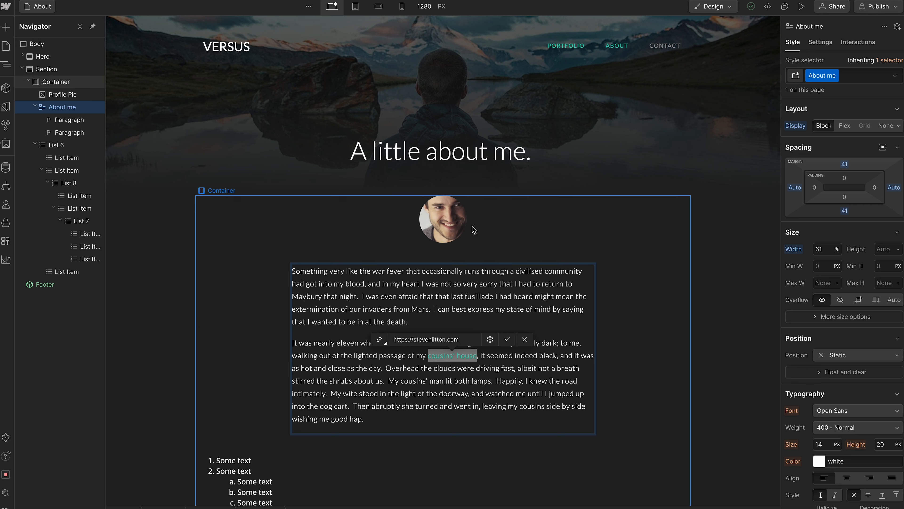
pyautogui.click(507, 339)
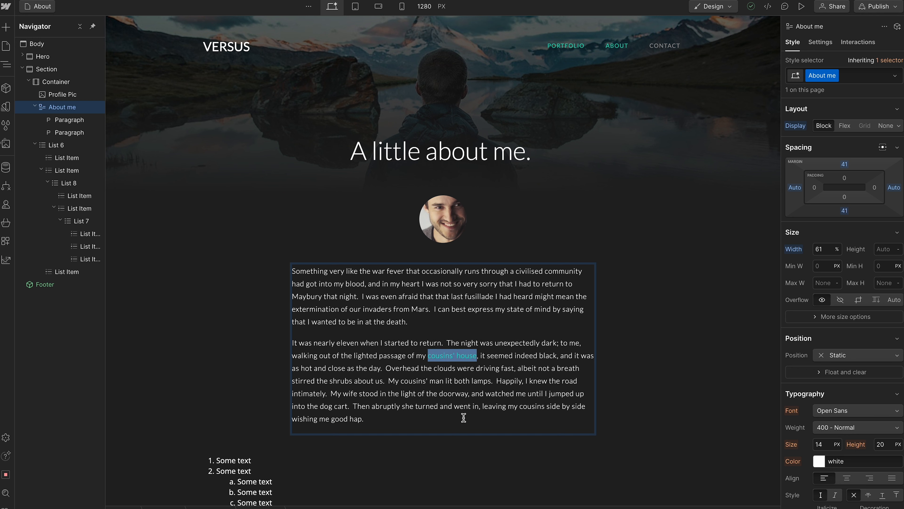
pyautogui.click(436, 380)
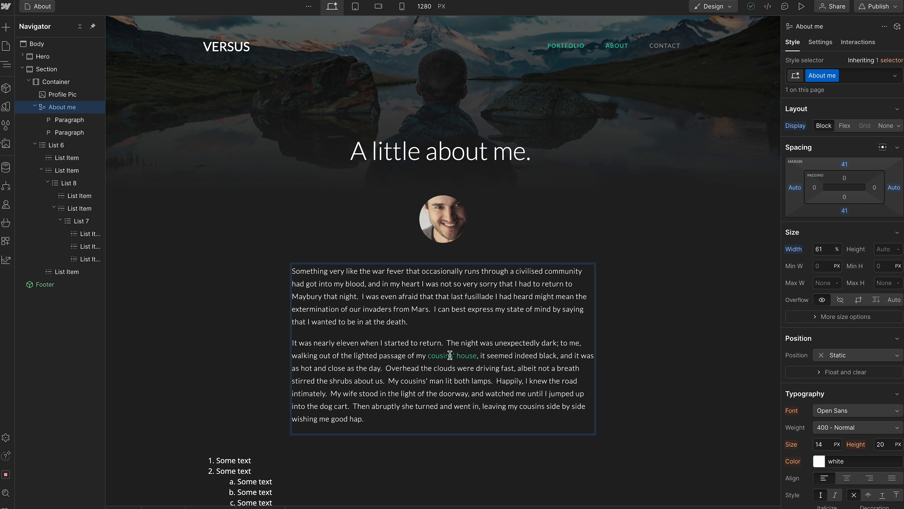
# Step: Check the link settings of "cousins' house" and leave text editing
pyautogui.click(450, 355)
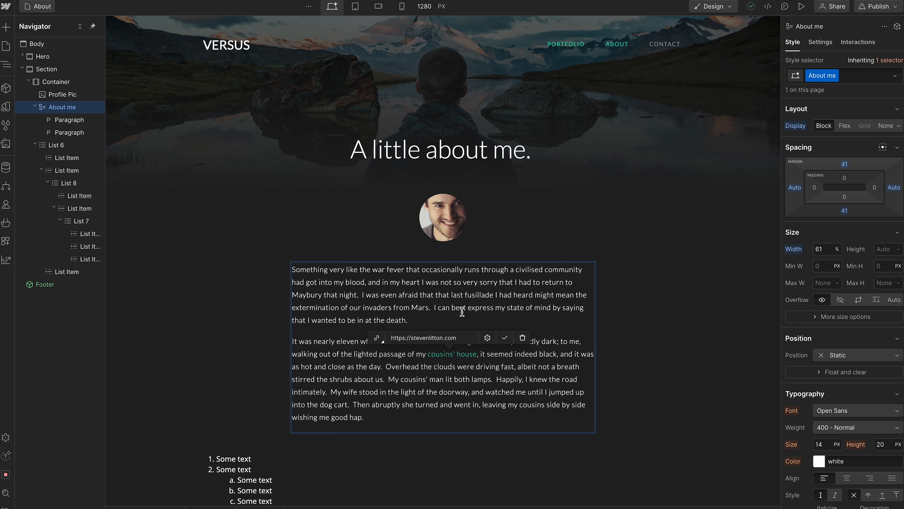
pyautogui.click(459, 354)
pyautogui.click(272, 336)
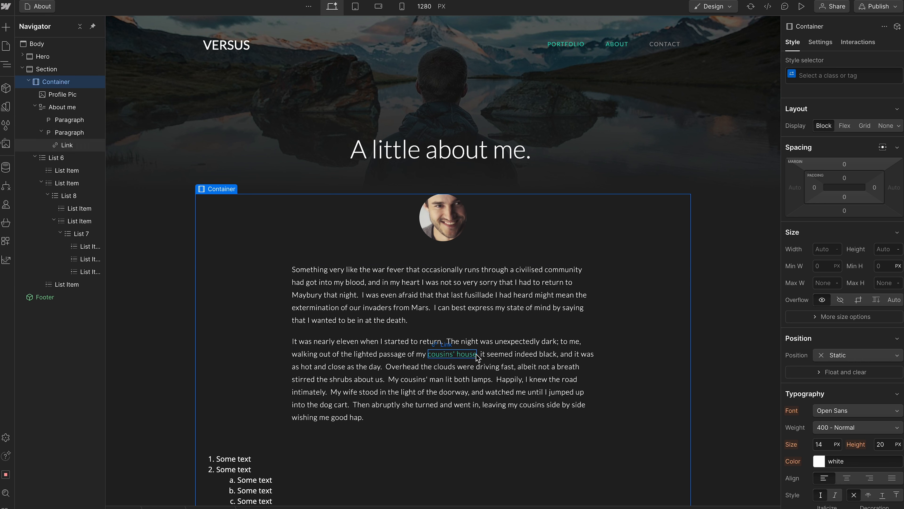
# Step: Underline the "cousins' house" link in the second paragraph
pyautogui.click(434, 354)
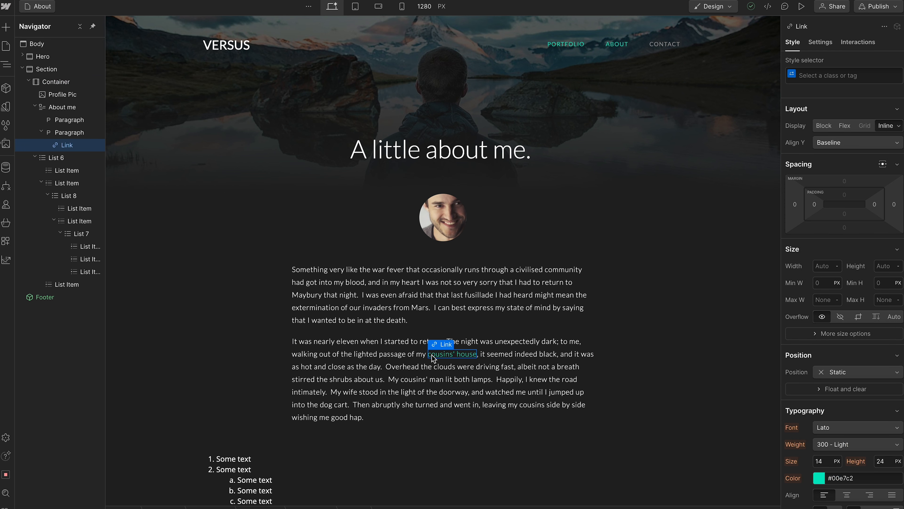
pyautogui.scroll(-7, 832, 381)
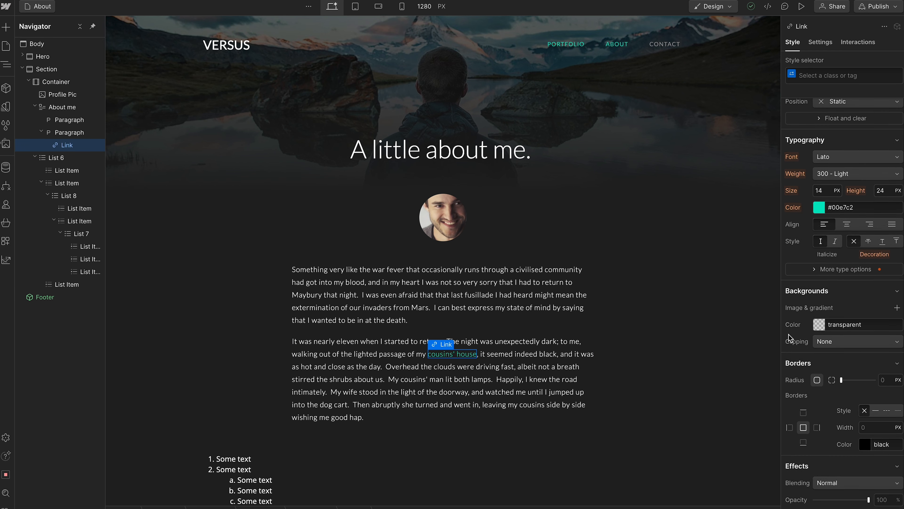
pyautogui.scroll(3, 817, 330)
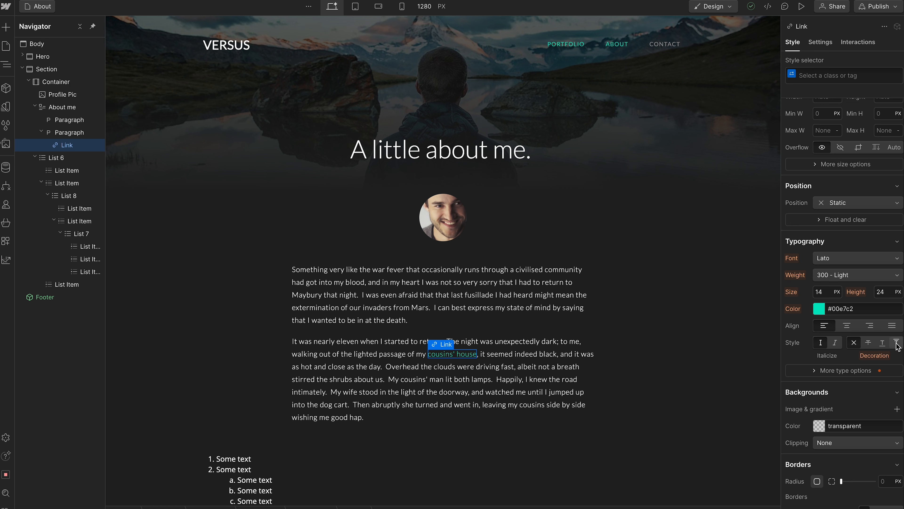
pyautogui.click(878, 344)
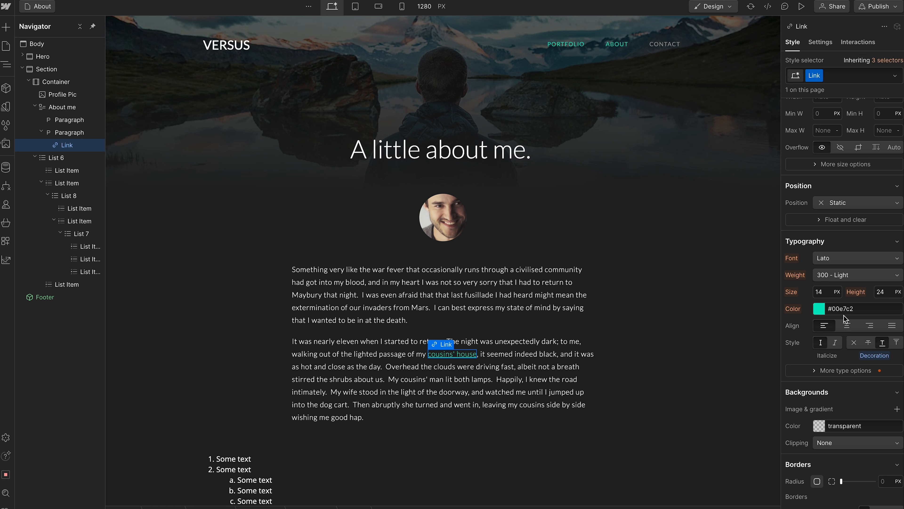
# Step: Set the text color of the "cousins' house" link to pink #d82fa0
pyautogui.click(819, 309)
pyautogui.moveTo(816, 343); pyautogui.dragTo(870, 362)
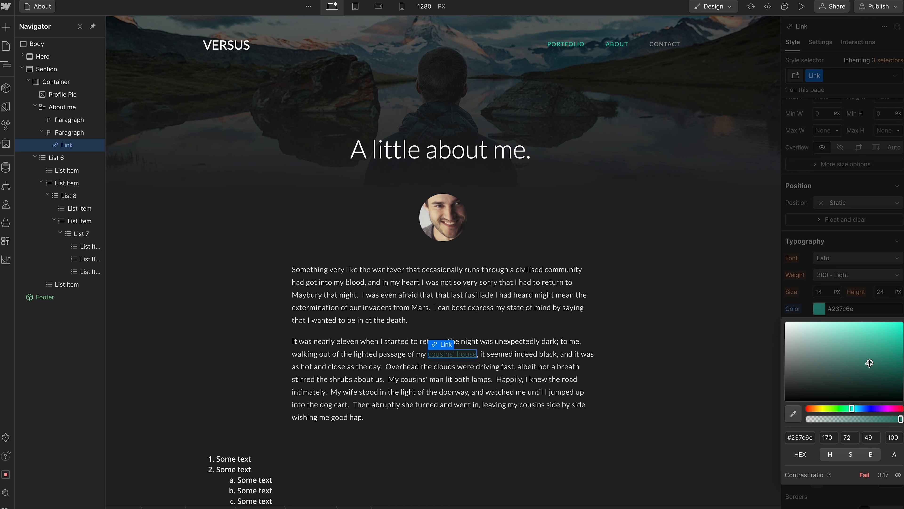
pyautogui.moveTo(852, 409); pyautogui.dragTo(891, 409)
pyautogui.moveTo(870, 362); pyautogui.dragTo(878, 334)
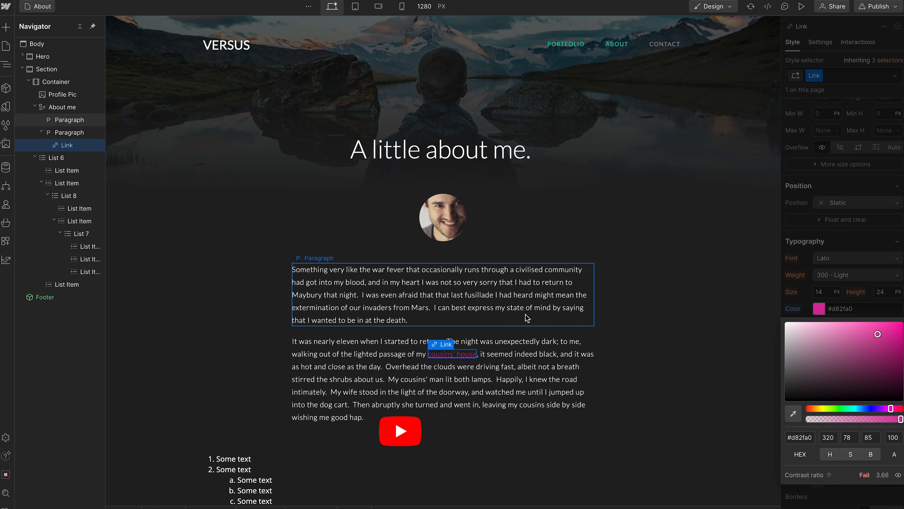
pyautogui.click(453, 368)
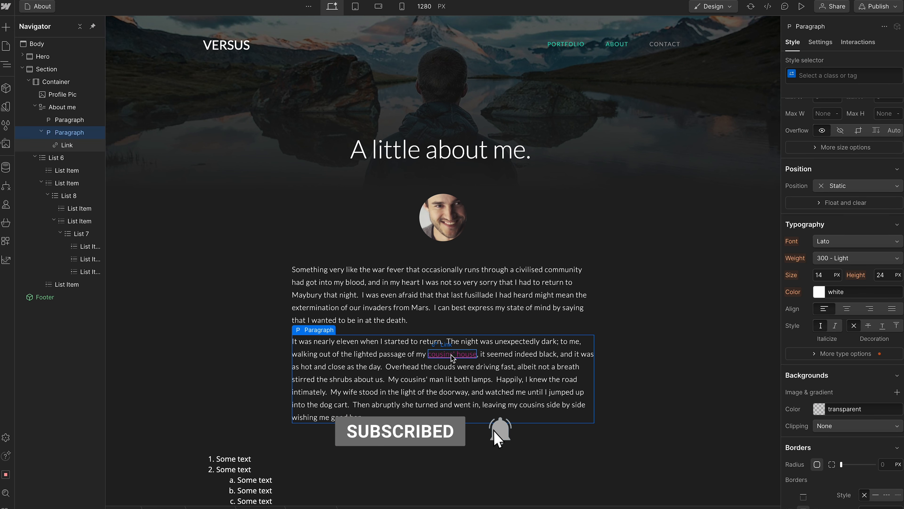
pyautogui.click(477, 380)
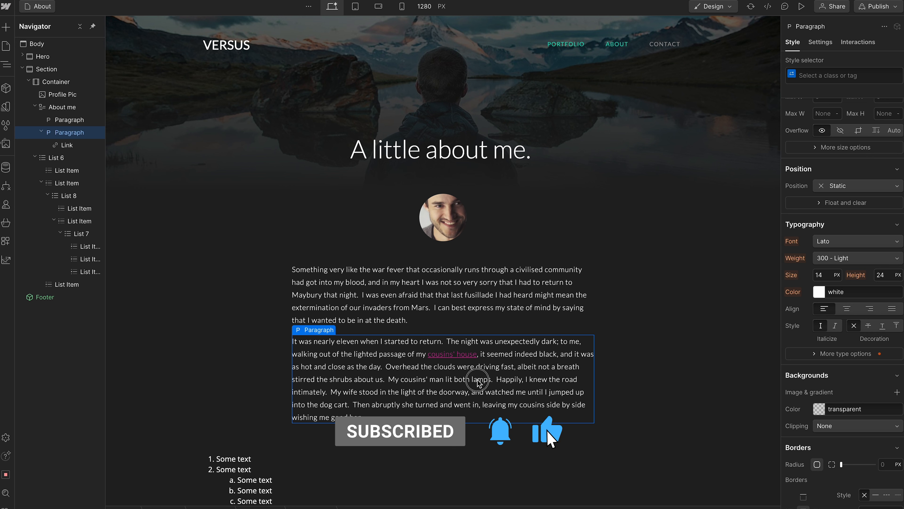
pyautogui.doubleClick(478, 380)
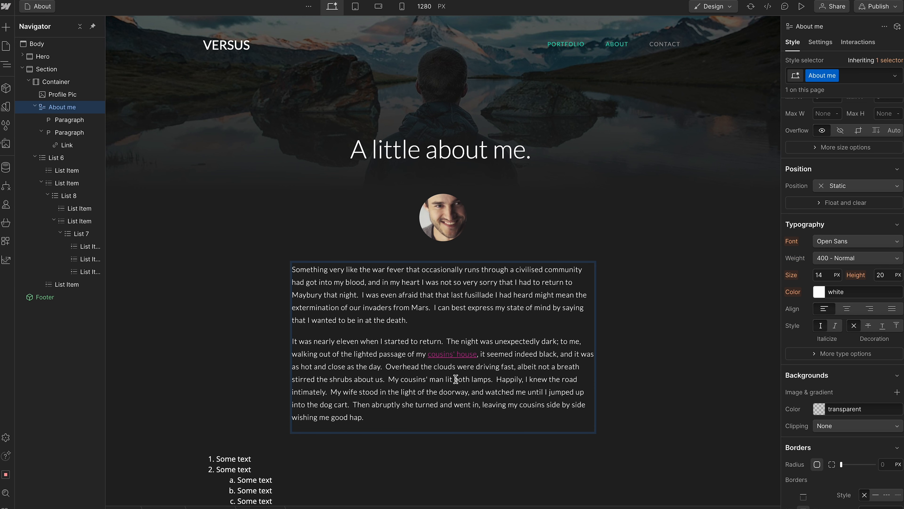
pyautogui.moveTo(455, 378); pyautogui.dragTo(490, 380)
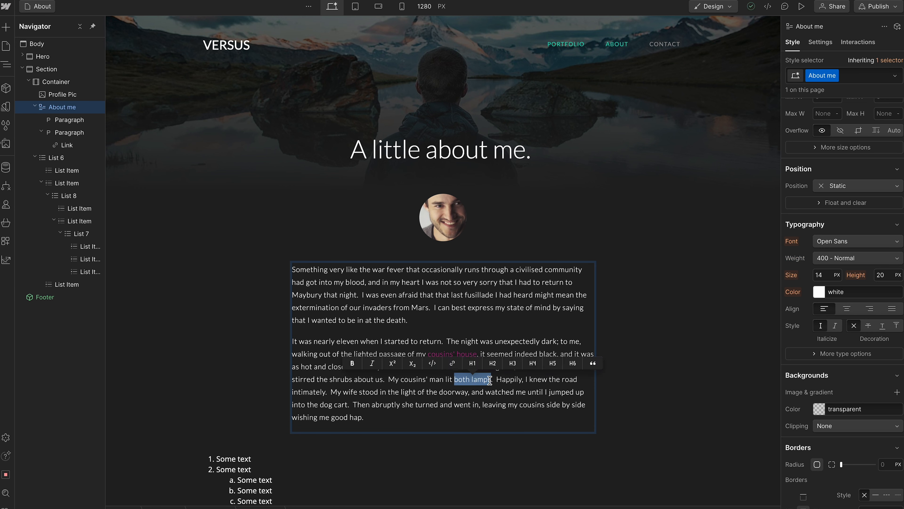
pyautogui.click(452, 362)
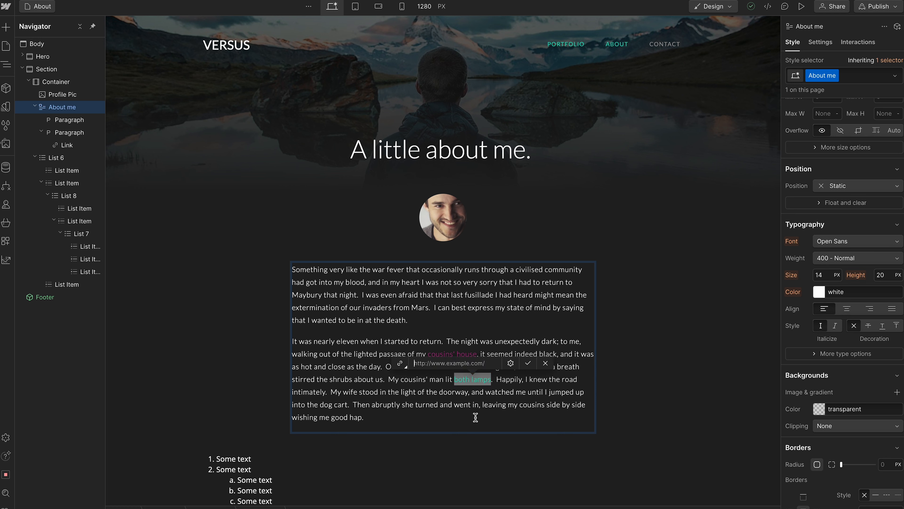
pyautogui.write('https://stevenlitton.com')
pyautogui.click(511, 365)
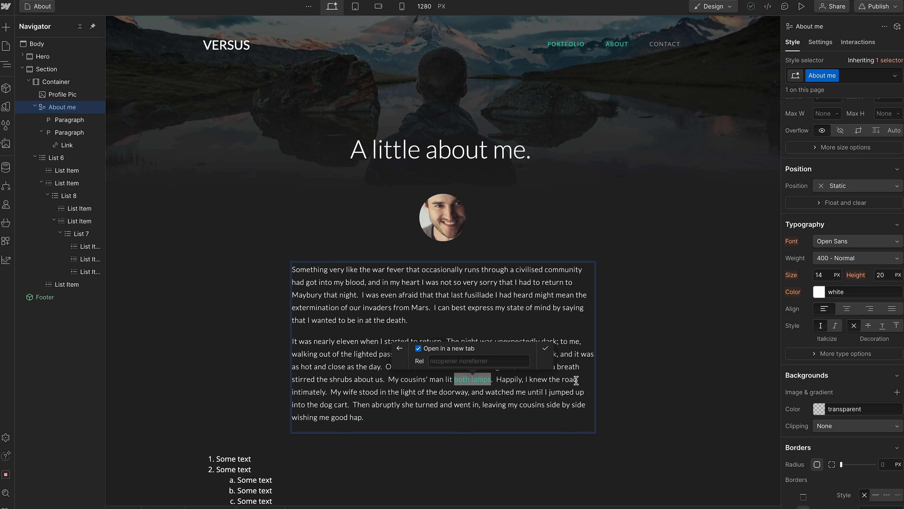
pyautogui.click(547, 353)
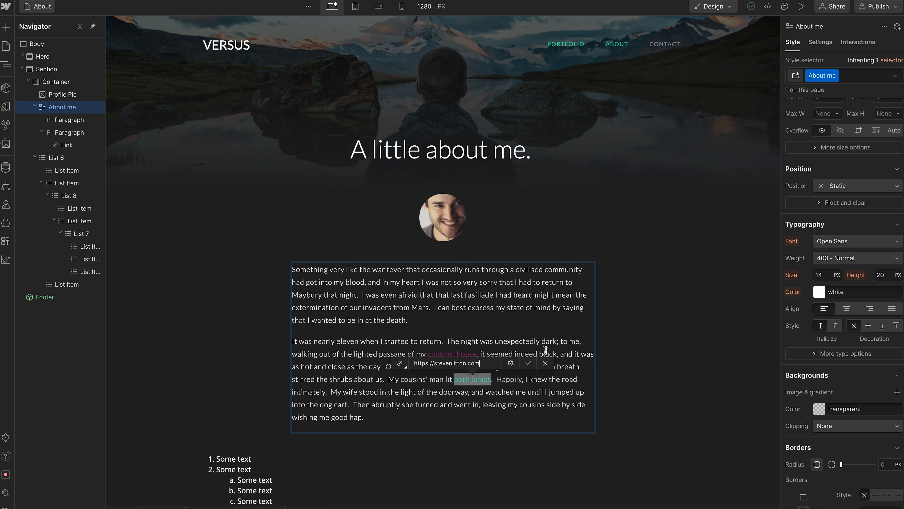
pyautogui.click(527, 364)
pyautogui.click(437, 405)
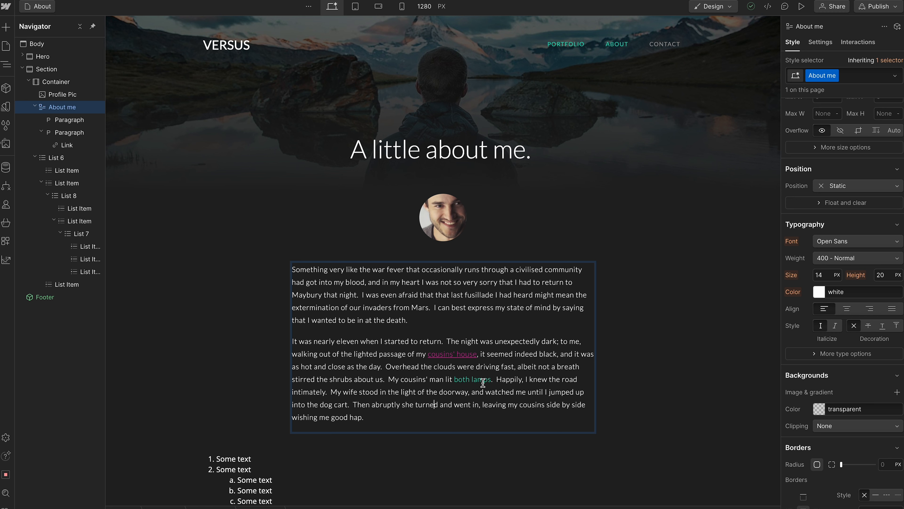
# Step: Review the link address on "cousins' house" and exit the About me text
pyautogui.click(441, 354)
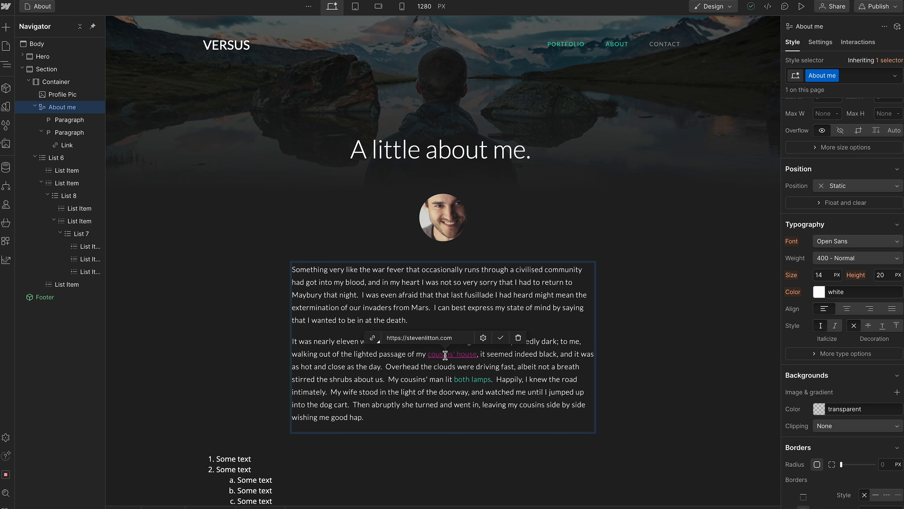
pyautogui.click(397, 369)
pyautogui.click(263, 317)
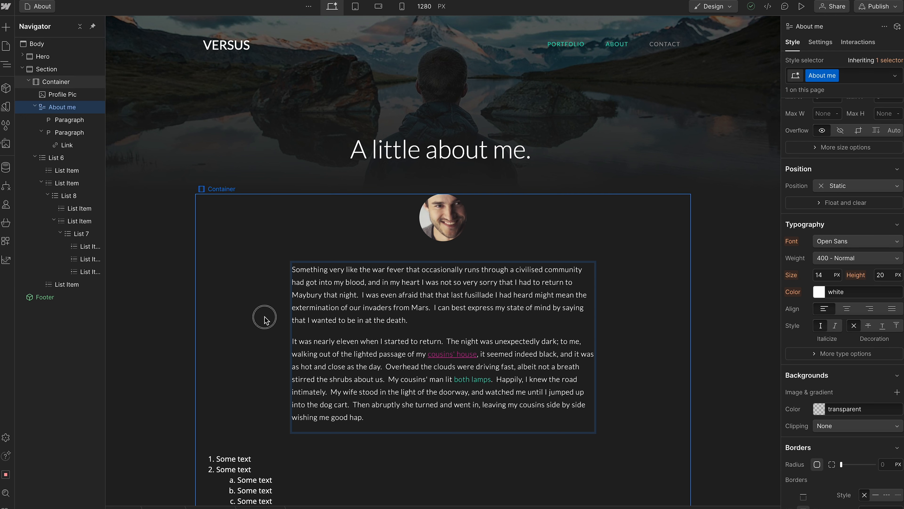
# Step: Remove the Link class from the "cousins' house" link and choose the All Links tag as its selector
pyautogui.click(451, 354)
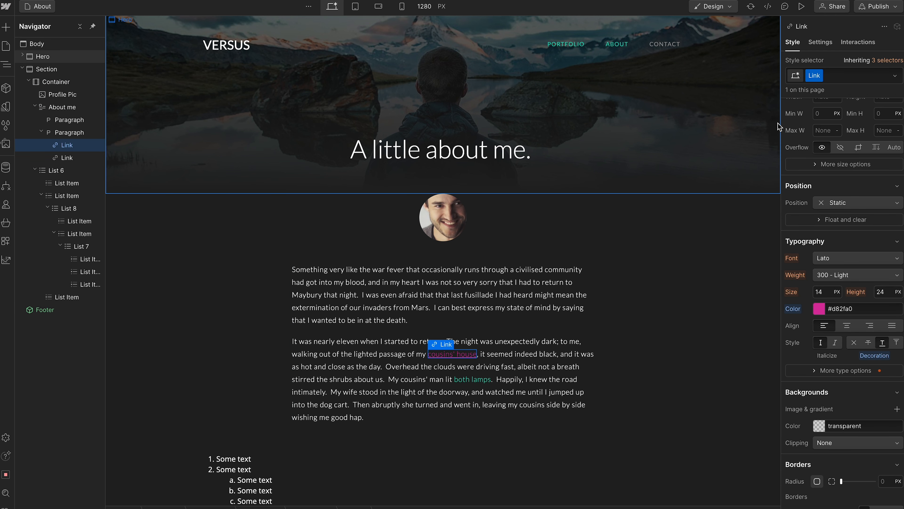
pyautogui.click(834, 76)
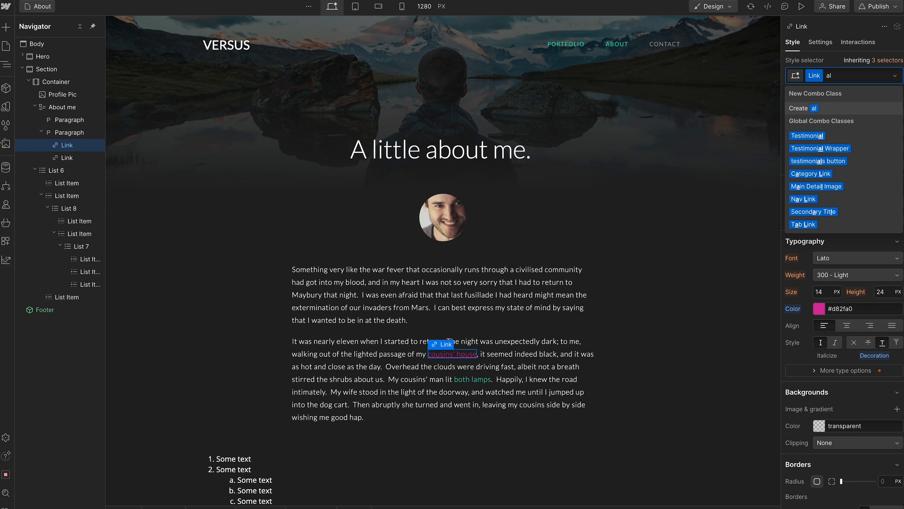
pyautogui.press('BackSpace')
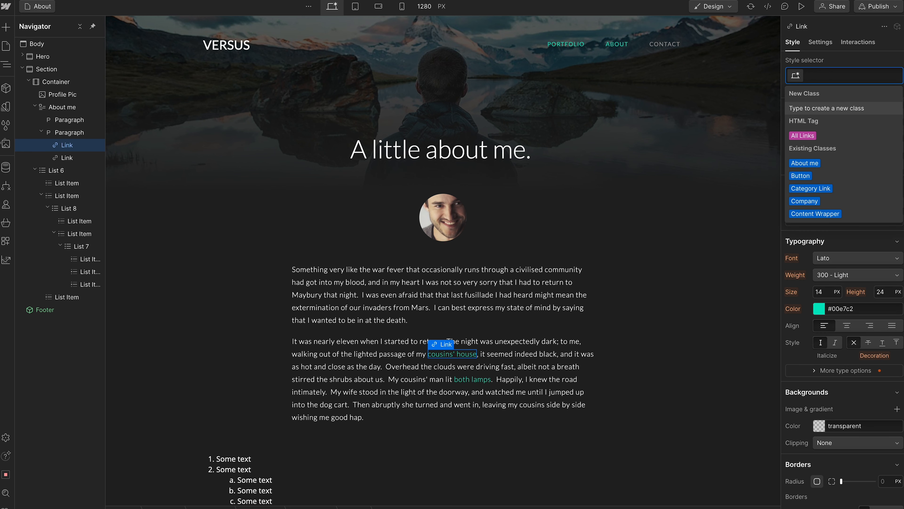
pyautogui.click(798, 137)
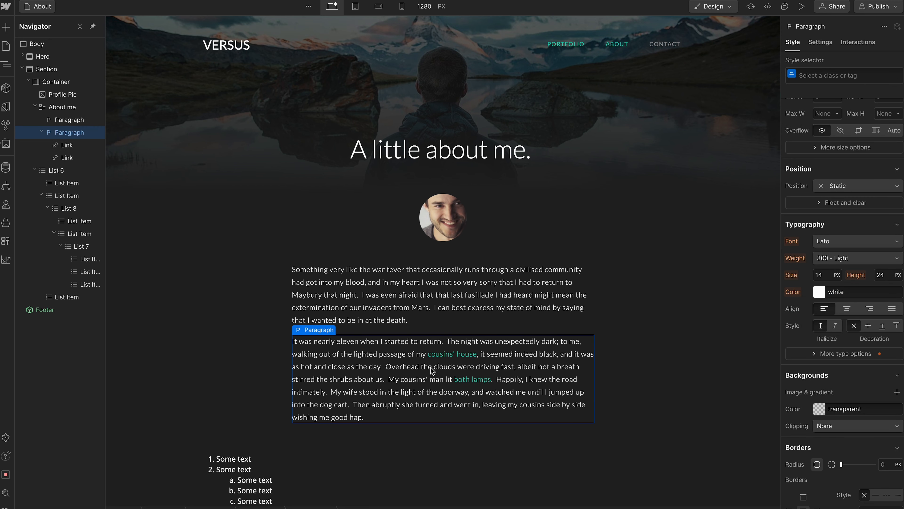
# Step: Give the "cousins' house" link its own pink text color #da28b6
pyautogui.click(450, 355)
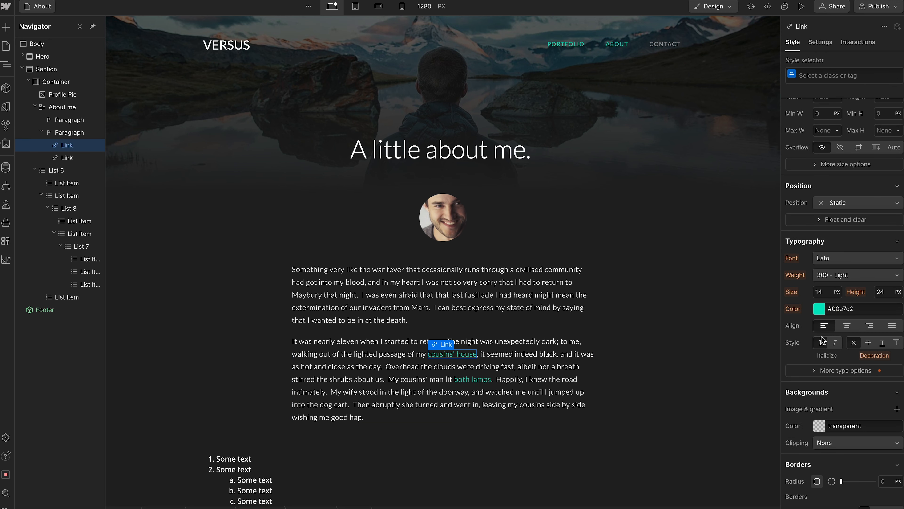
pyautogui.click(818, 308)
pyautogui.moveTo(872, 408); pyautogui.dragTo(889, 408)
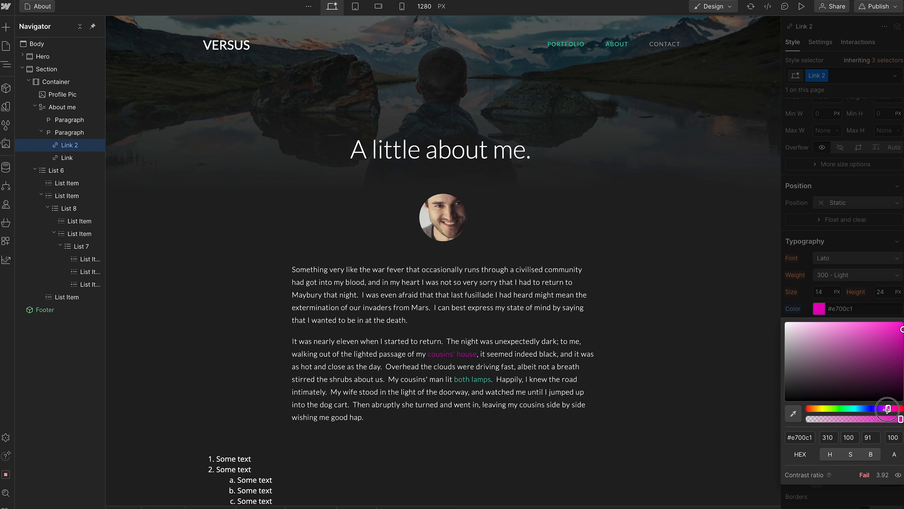
pyautogui.moveTo(886, 349); pyautogui.dragTo(882, 333)
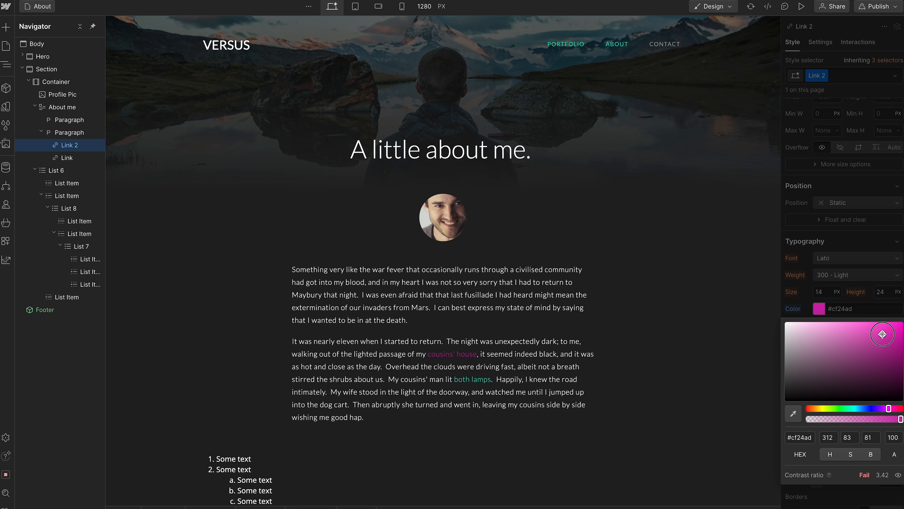
pyautogui.click(870, 307)
# Step: Remove the Link 2 class from the "cousins' house" link and choose the All Links tag as its selector
pyautogui.click(841, 76)
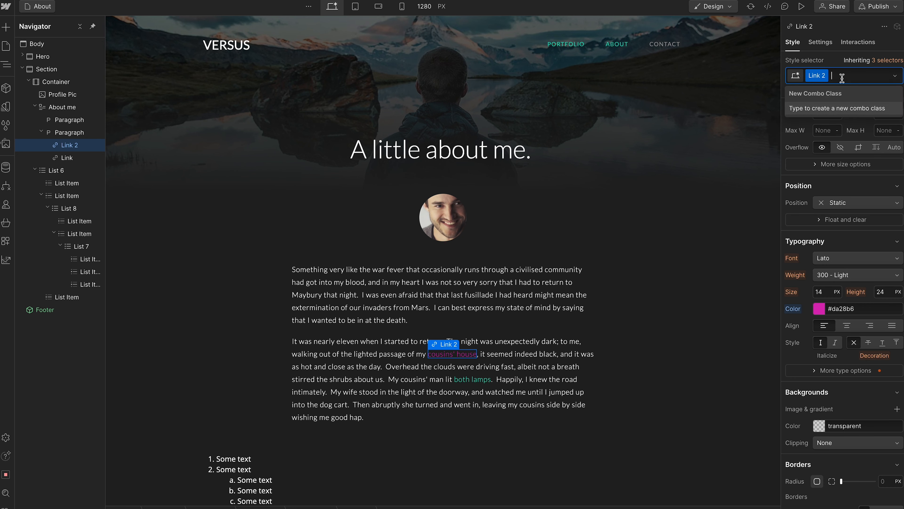
pyautogui.press('BackSpace')
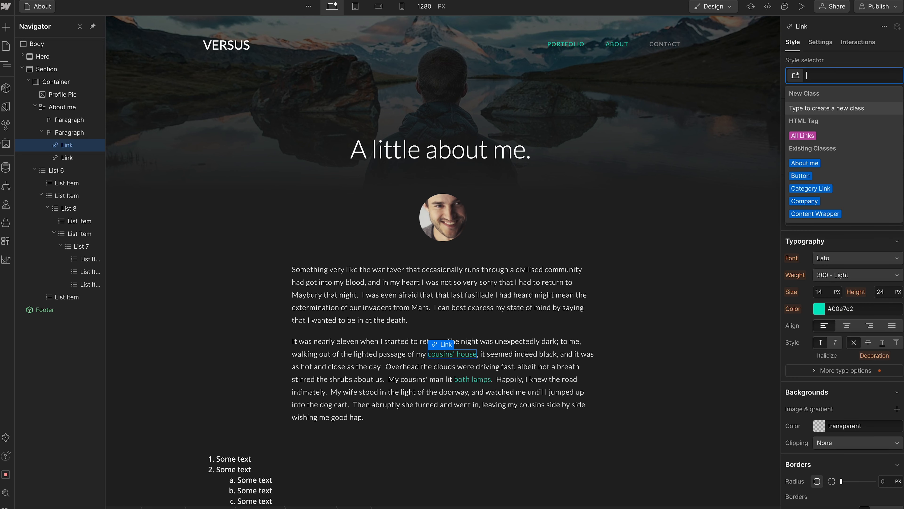
pyautogui.click(804, 137)
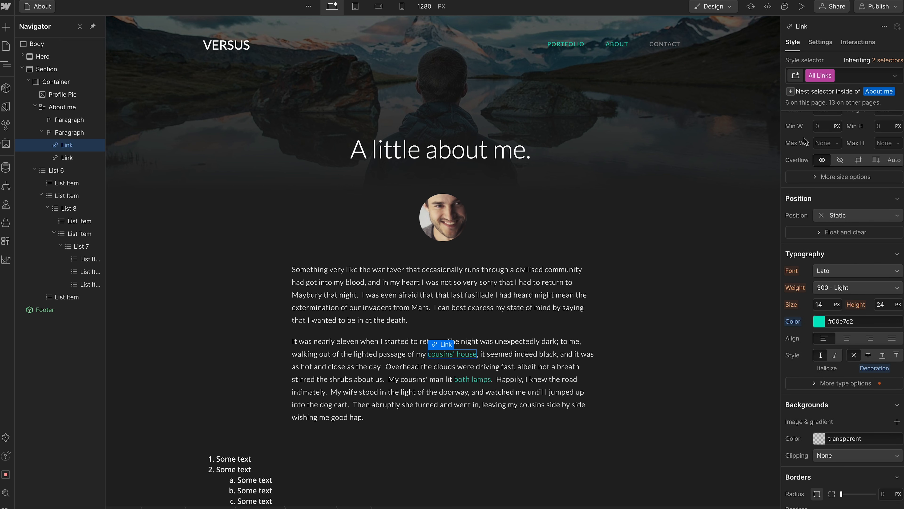
# Step: Set the All Links tag's text color to pink #d33ca1 and underline it
pyautogui.click(819, 321)
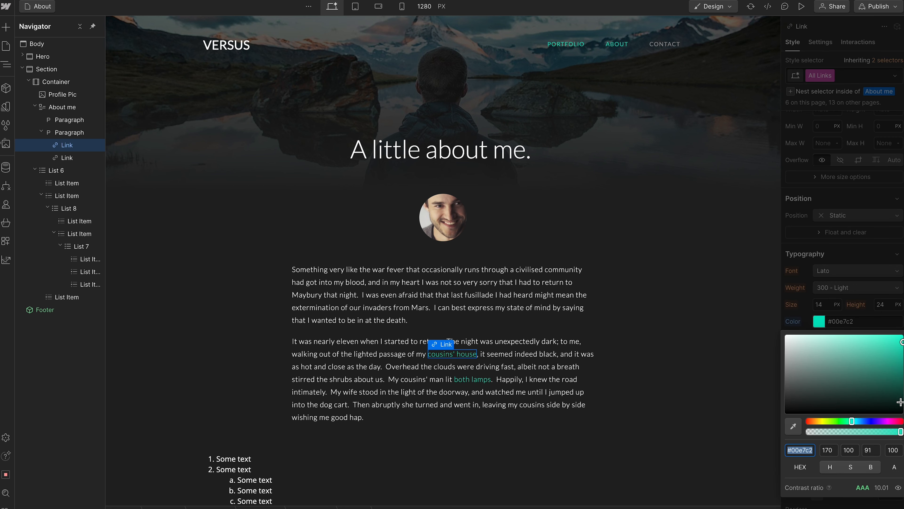
pyautogui.click(890, 423)
pyautogui.moveTo(870, 360)
pyautogui.mouseDown()
pyautogui.moveTo(890, 345)
pyautogui.moveTo(852, 344)
pyautogui.moveTo(869, 348)
pyautogui.mouseUp()
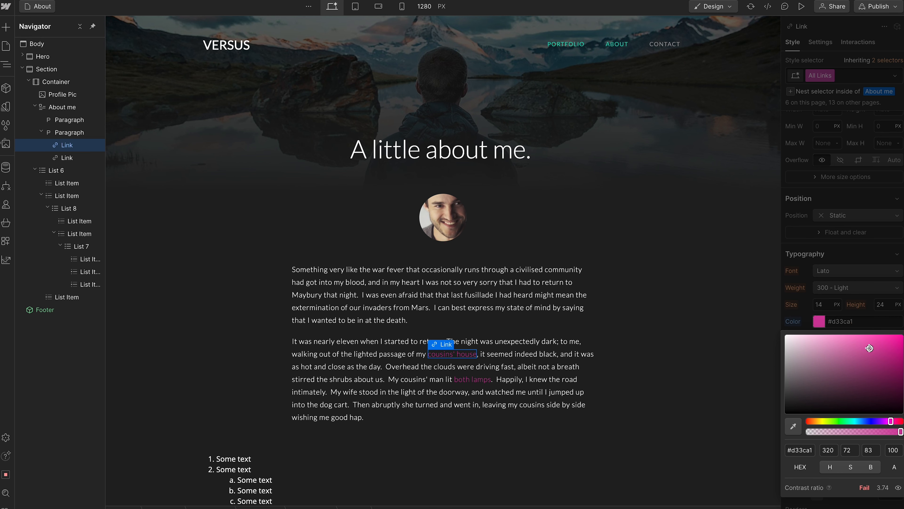
pyautogui.click(857, 313)
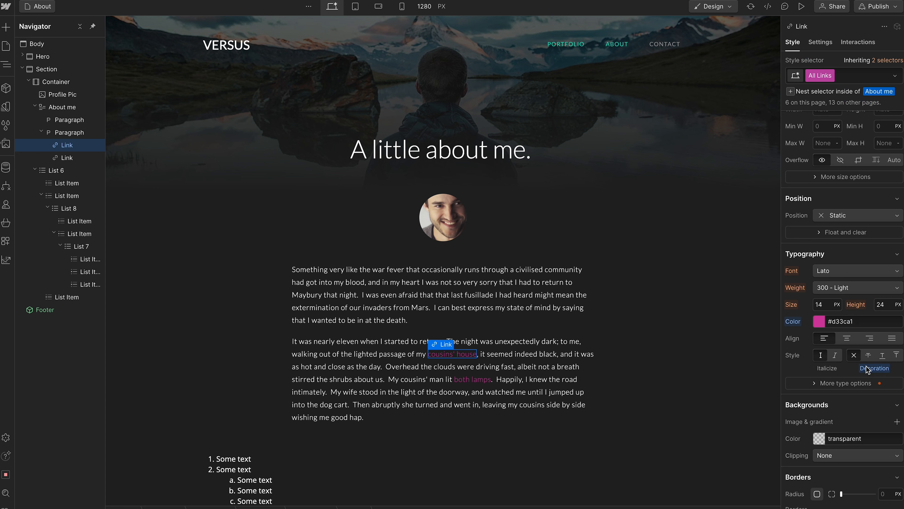
pyautogui.click(883, 355)
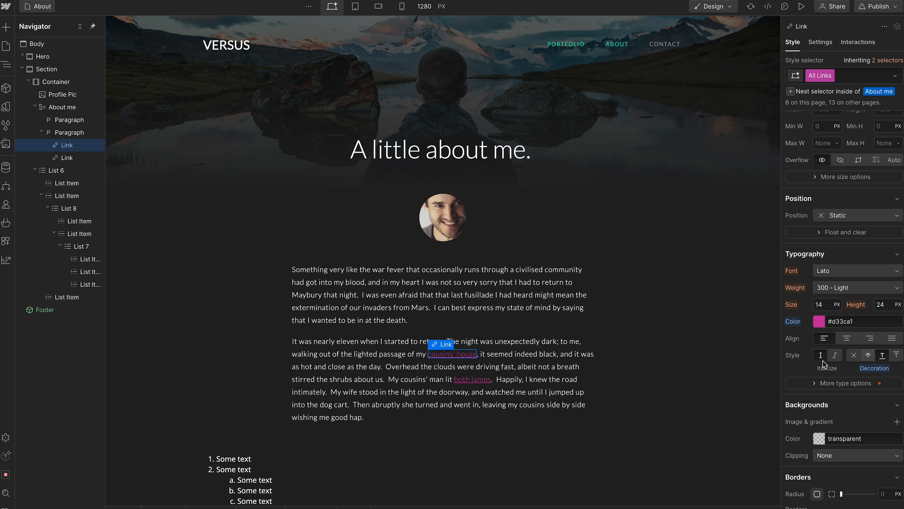
pyautogui.click(525, 374)
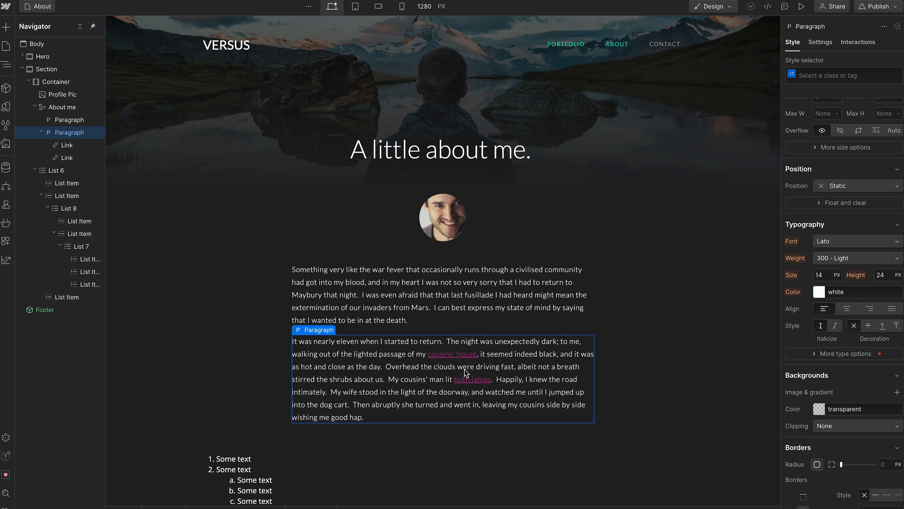
# Step: Undo the underline and pink text color on the All Links tag
pyautogui.hotkey('ctrl', 'z')
pyautogui.hotkey('ctrl', 'z')
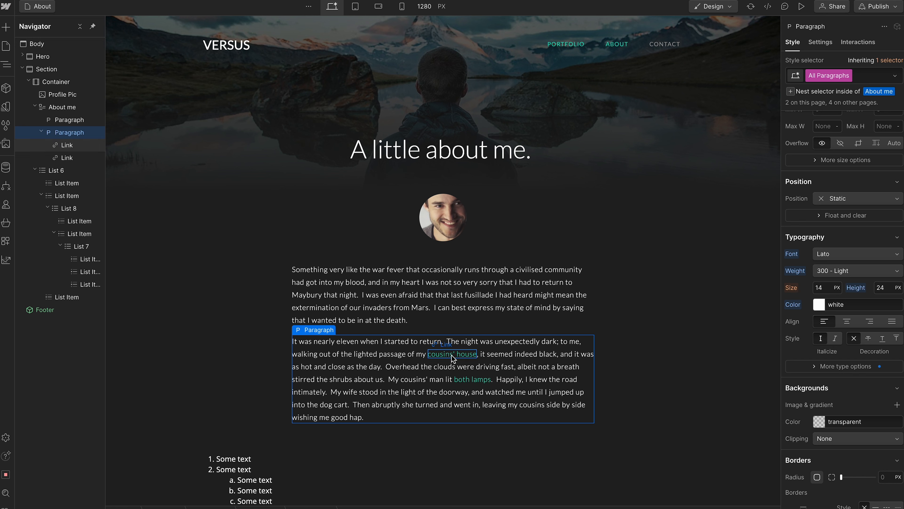
# Step: Create a new class named pink-link on the "cousins' house" link in the second paragraph
pyautogui.click(453, 358)
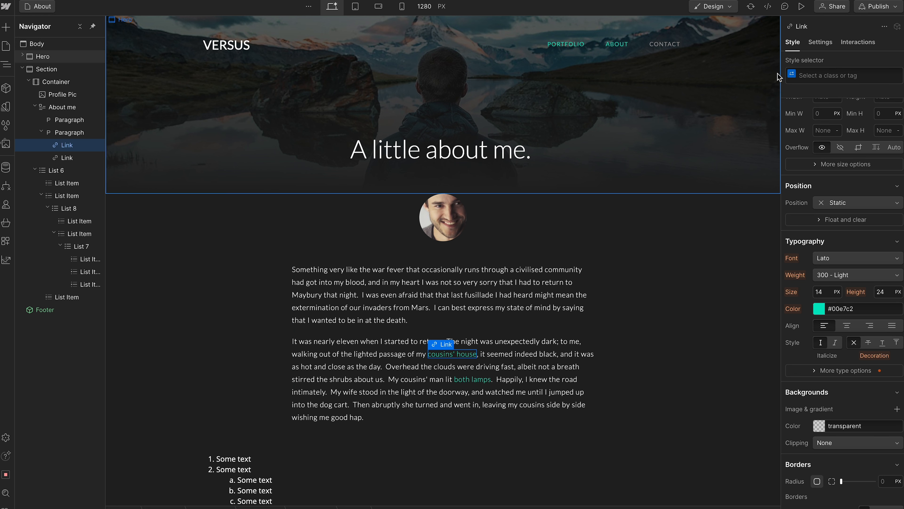
pyautogui.click(813, 75)
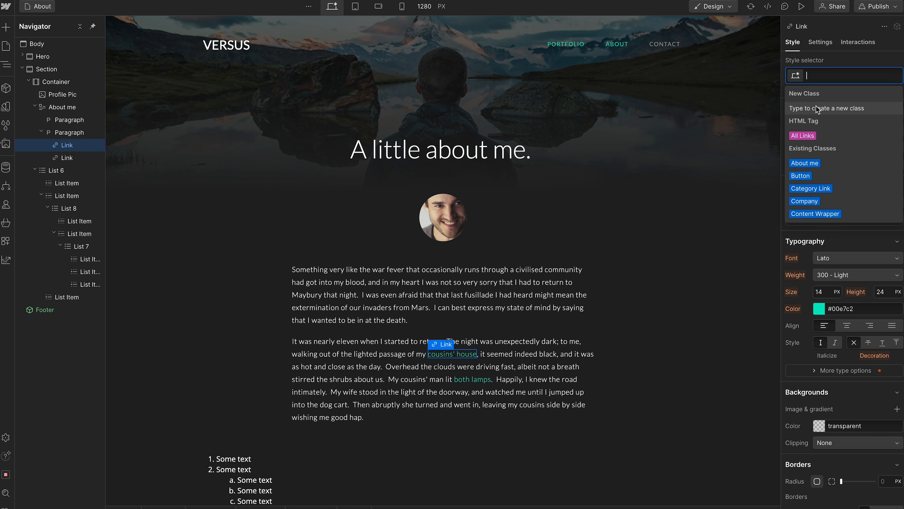
pyautogui.write('pink-link')
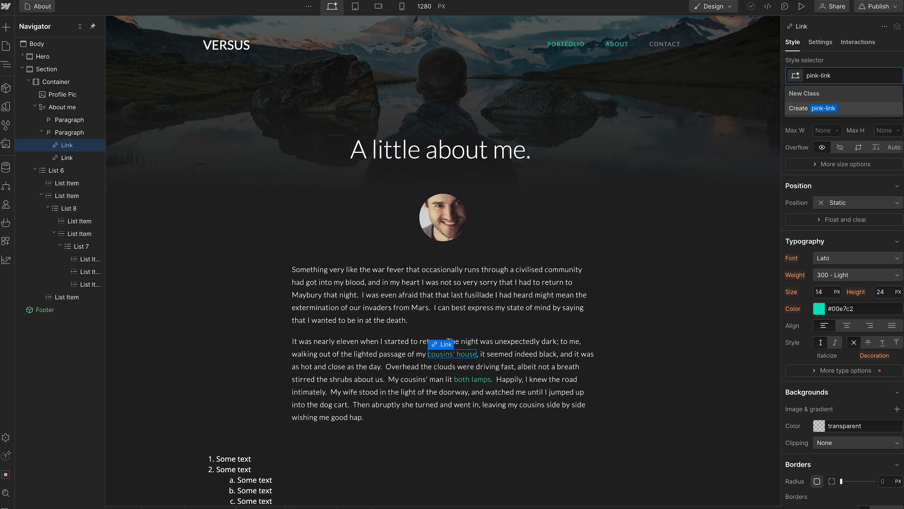
pyautogui.click(814, 108)
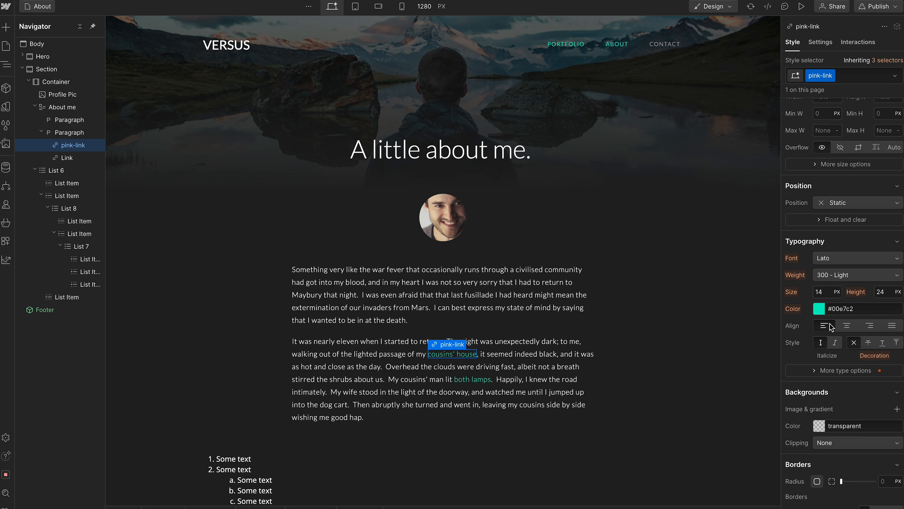
# Step: Set the pink-link class's text color to pink #df1bcb and underline it
pyautogui.click(819, 308)
pyautogui.moveTo(870, 398); pyautogui.dragTo(887, 408)
pyautogui.moveTo(884, 348); pyautogui.dragTo(889, 331)
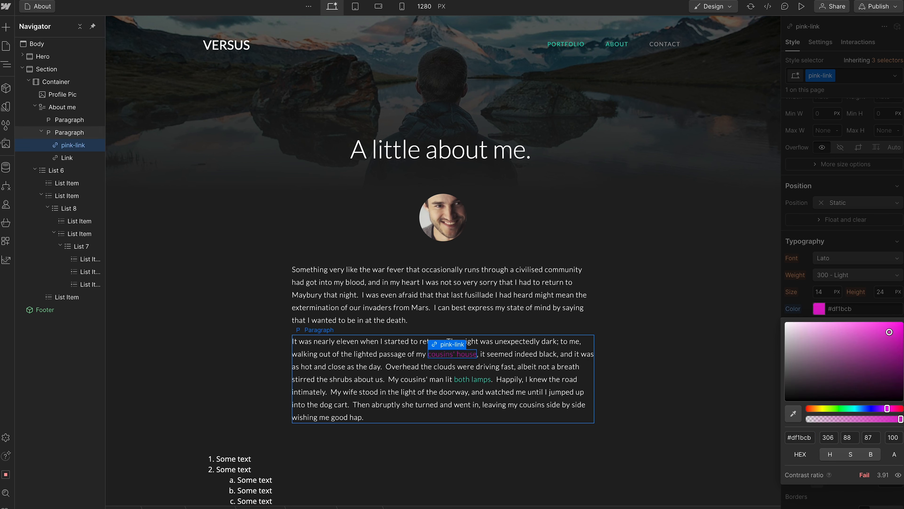
pyautogui.click(844, 296)
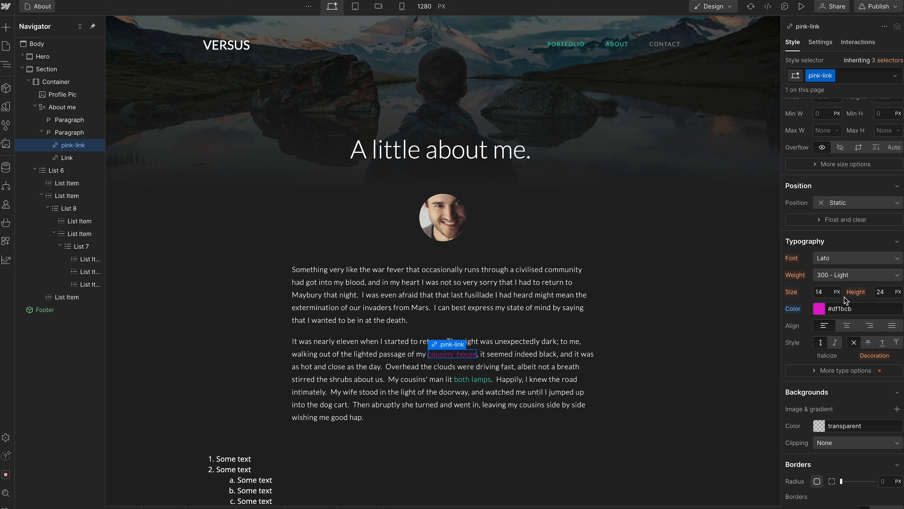
pyautogui.click(882, 342)
pyautogui.click(426, 287)
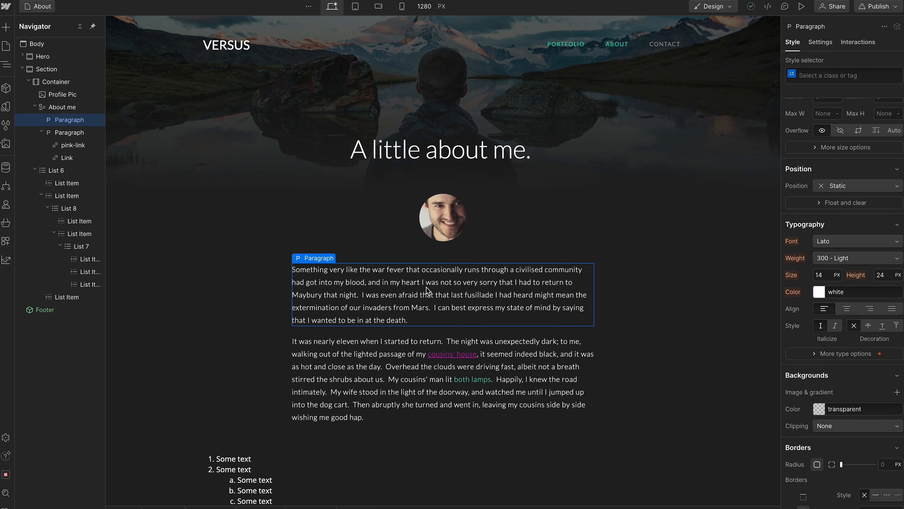
pyautogui.doubleClick(468, 285)
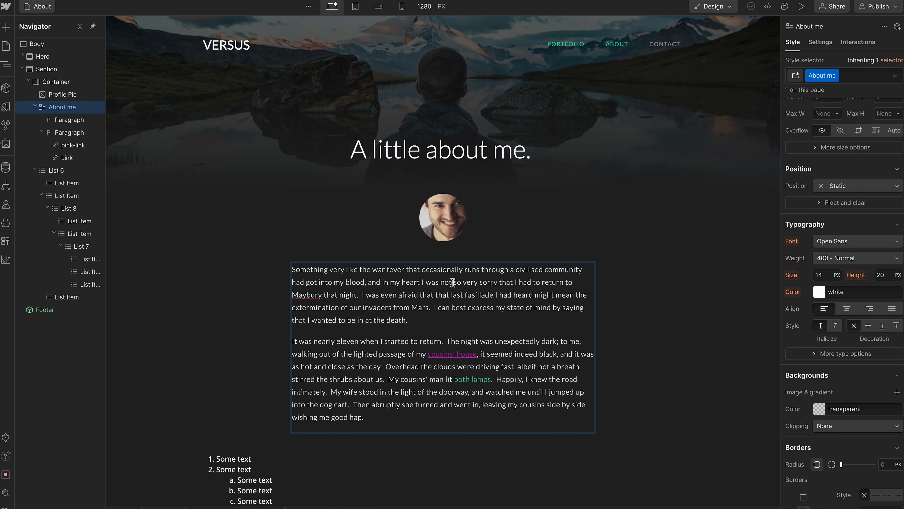
pyautogui.moveTo(453, 282); pyautogui.dragTo(494, 283)
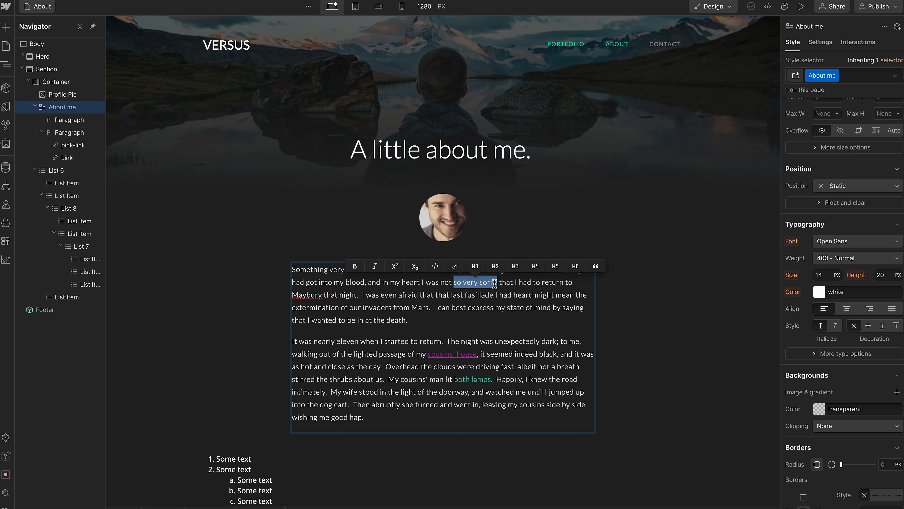
pyautogui.click(456, 266)
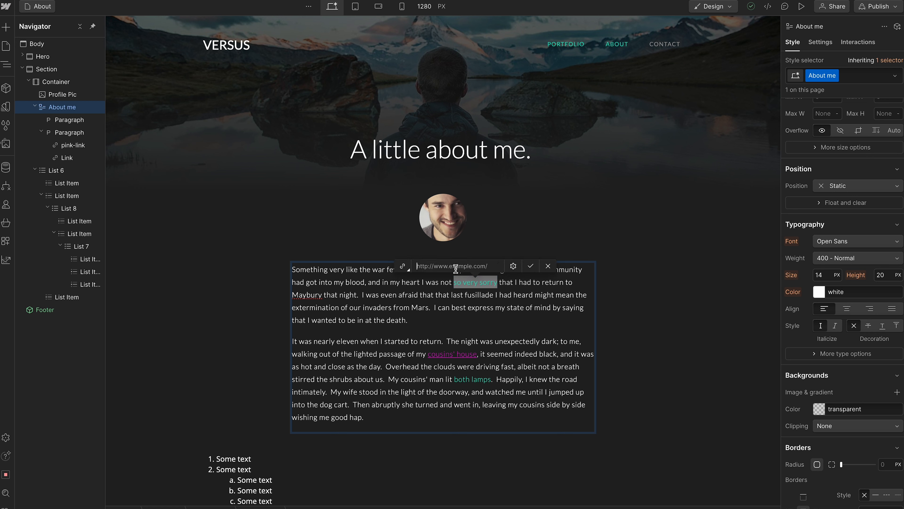
pyautogui.write('httpsL://stevenlitton.com')
pyautogui.click(529, 268)
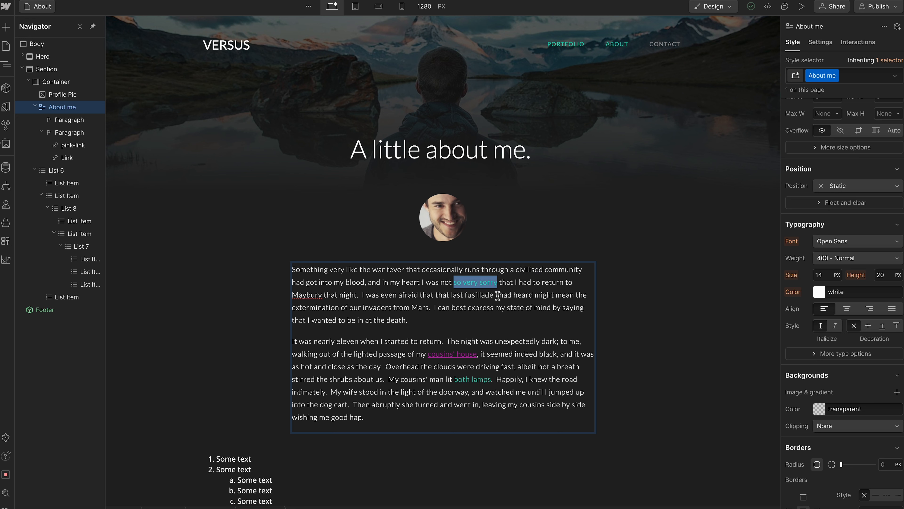
pyautogui.click(467, 291)
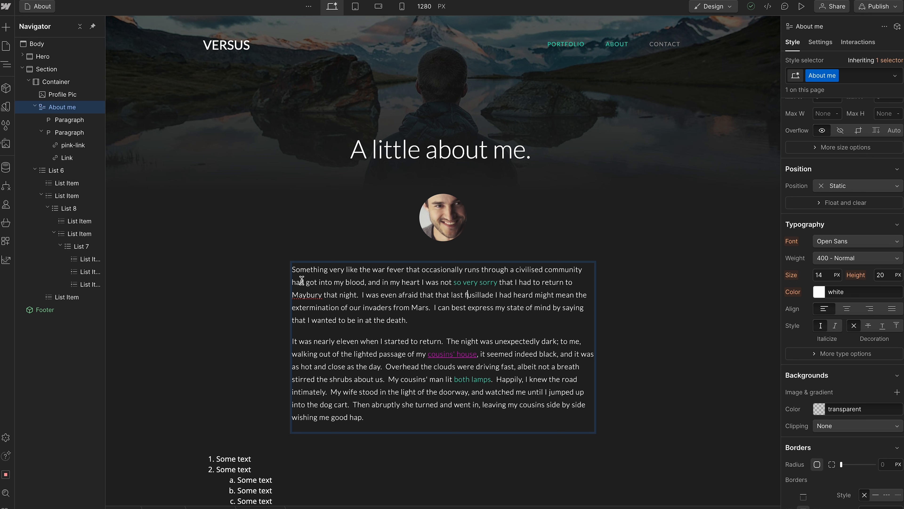
pyautogui.click(262, 277)
# Step: Apply the existing pink-link class to the "so very sorry" link in the first paragraph
pyautogui.click(462, 281)
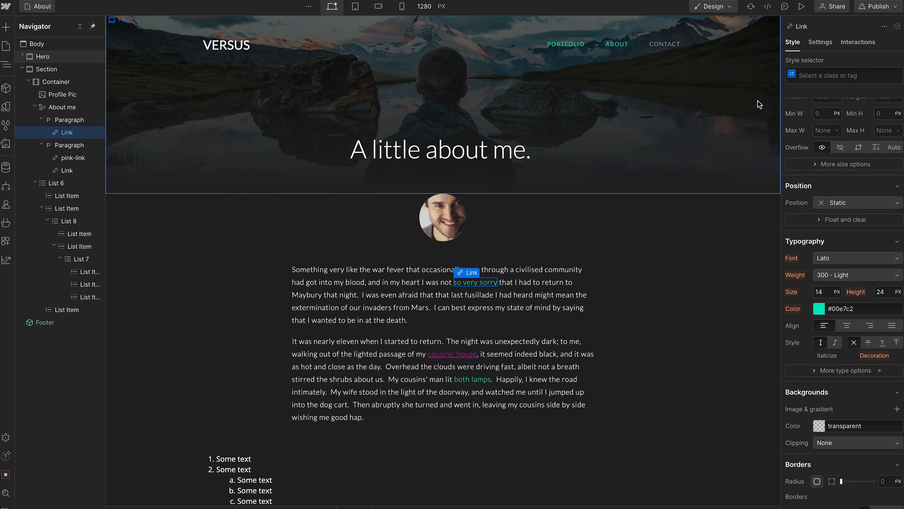
pyautogui.click(833, 79)
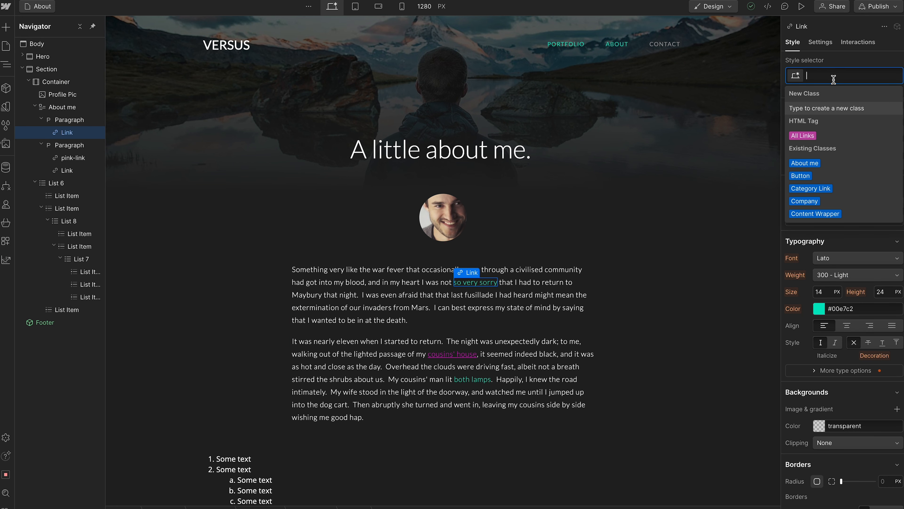
pyautogui.write('pink')
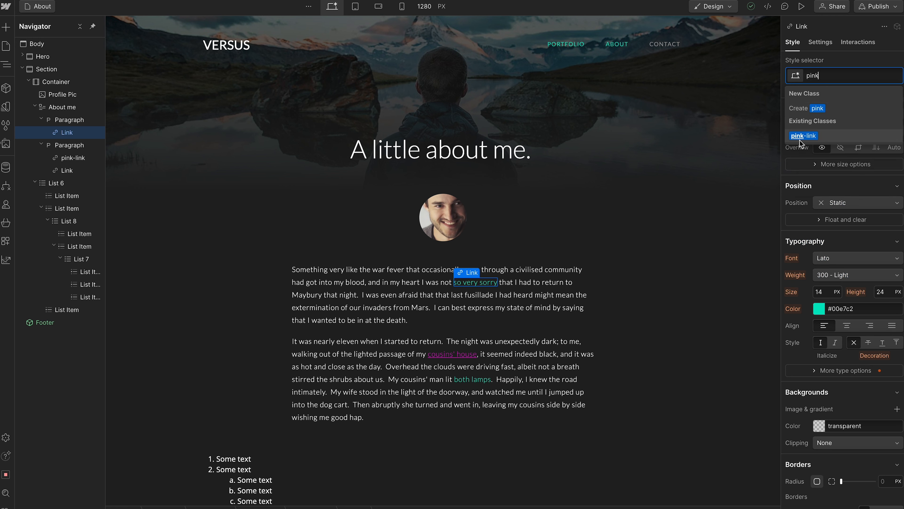
pyautogui.click(796, 133)
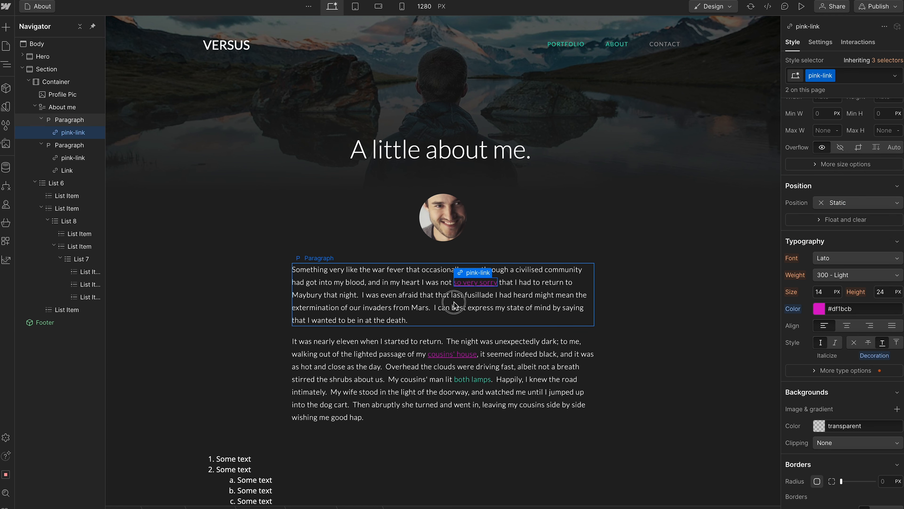
pyautogui.click(478, 296)
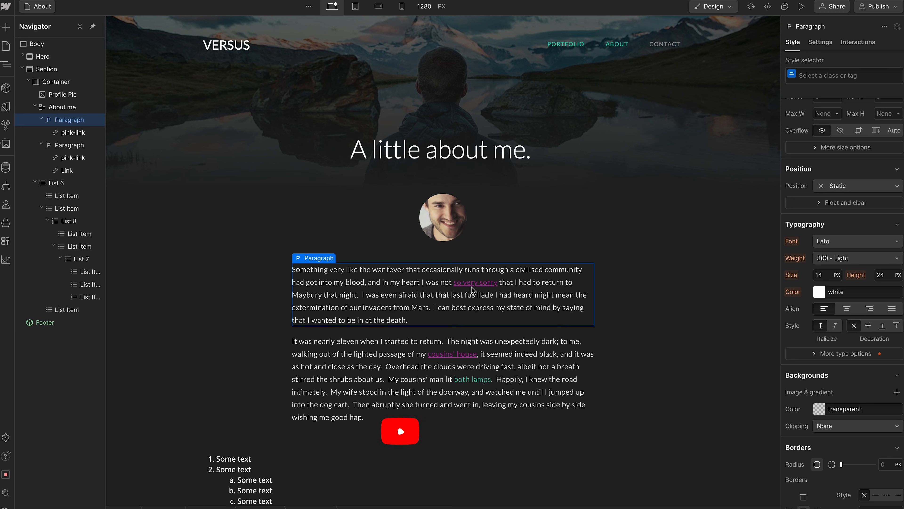
pyautogui.click(821, 76)
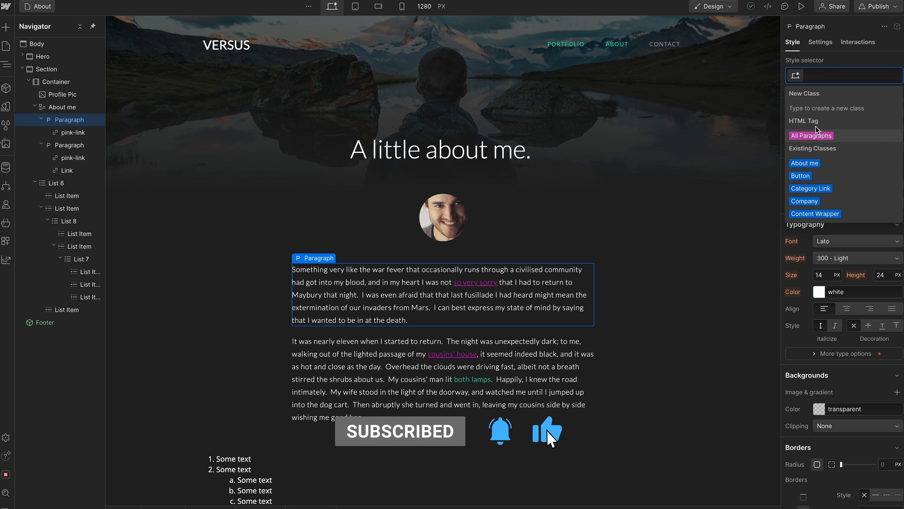
pyautogui.click(506, 344)
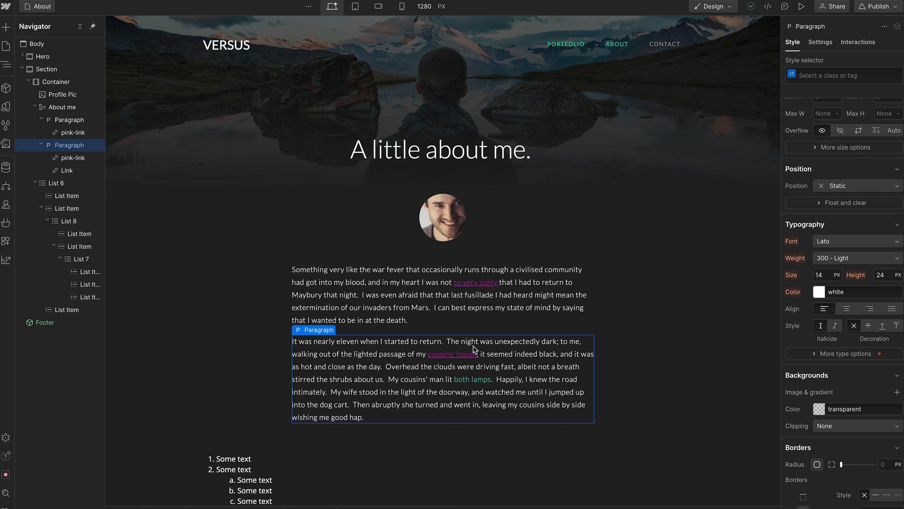
pyautogui.click(827, 71)
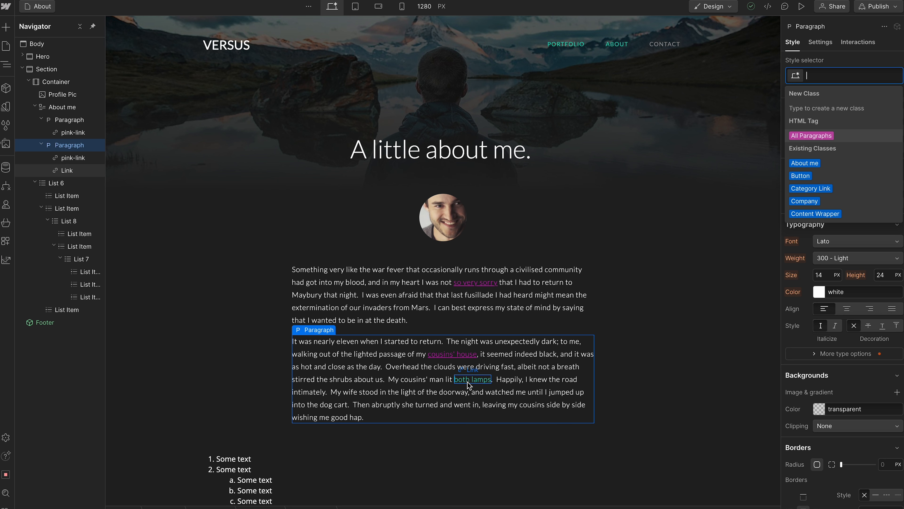
# Step: Set the font weight of the pink-link class to 900 - Black through the "cousins' house" link
pyautogui.click(452, 356)
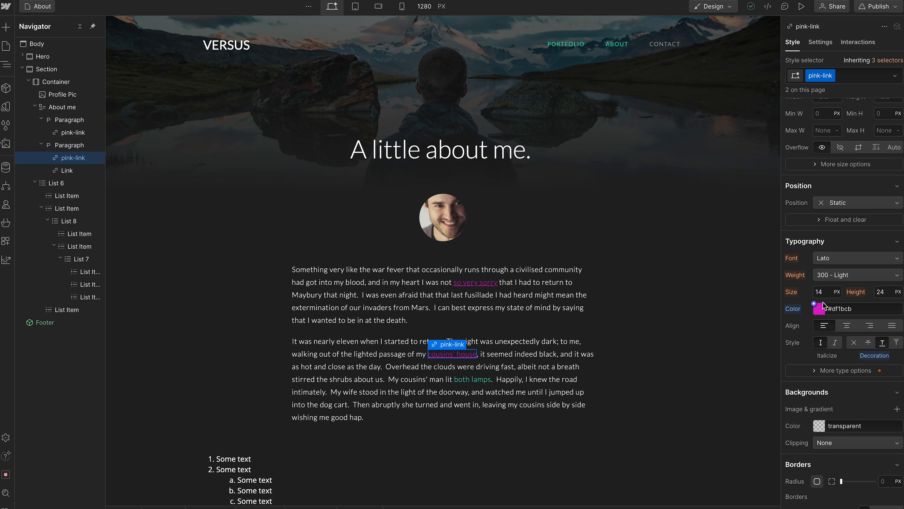
pyautogui.scroll(5, 812, 290)
pyautogui.scroll(-5, 791, 344)
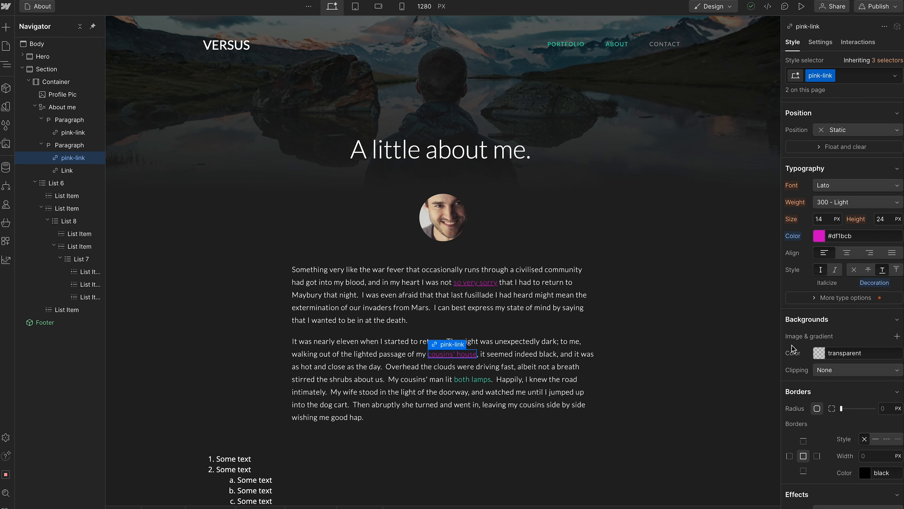
pyautogui.click(833, 202)
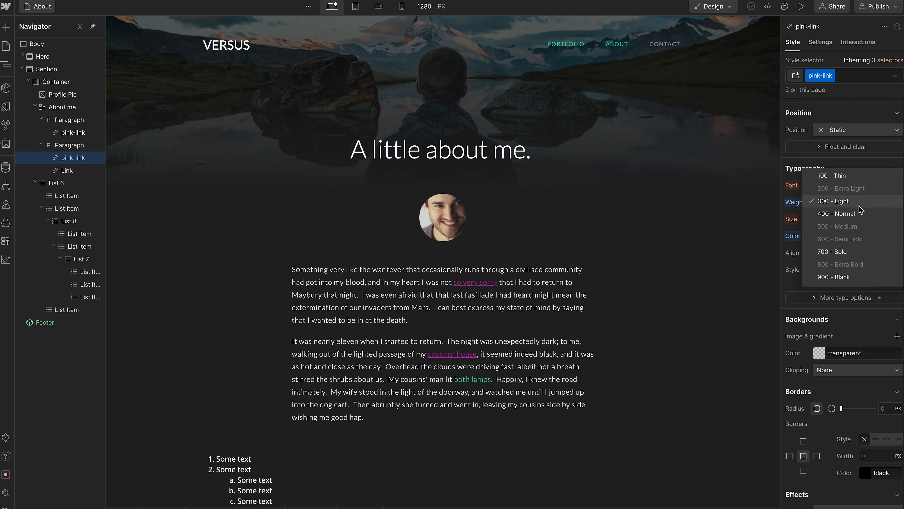
pyautogui.click(834, 277)
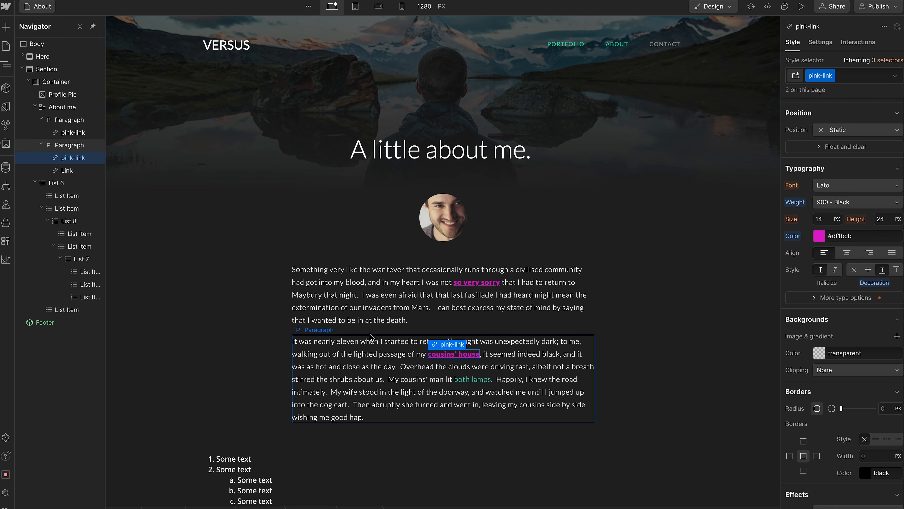
pyautogui.click(419, 319)
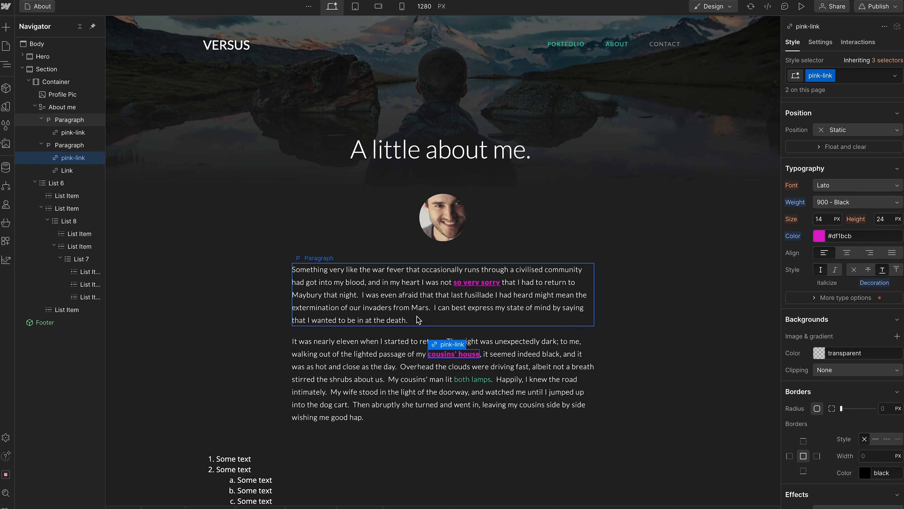
# Step: Set the pink-link class's font weight to 400 - Normal and deselect the "cousins' house" link
pyautogui.click(451, 355)
pyautogui.click(855, 202)
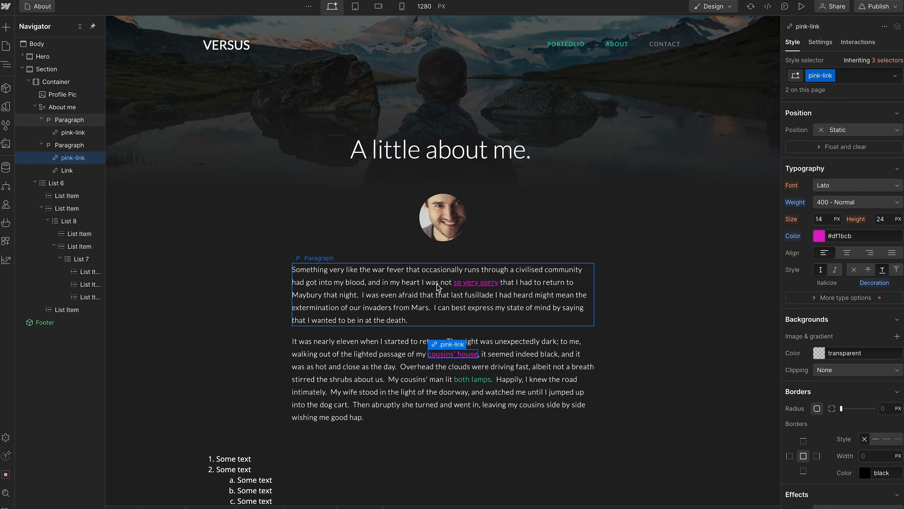
pyautogui.click(345, 402)
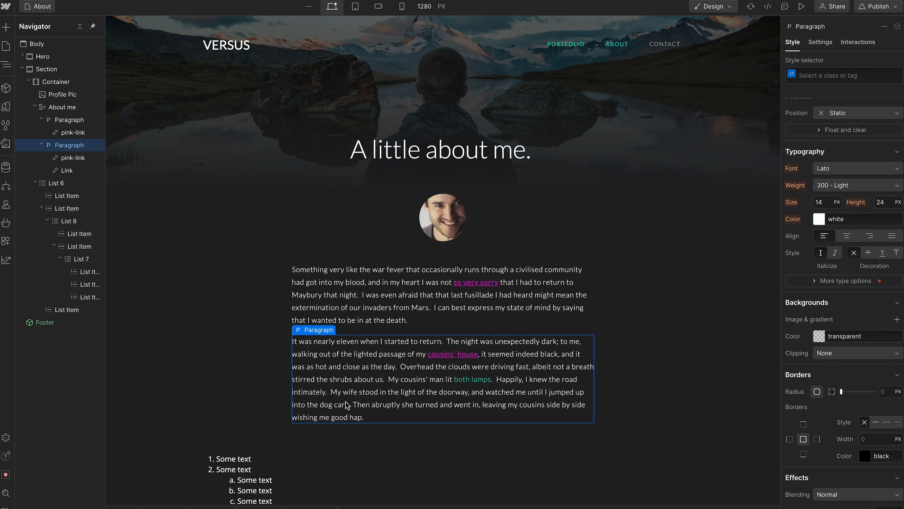